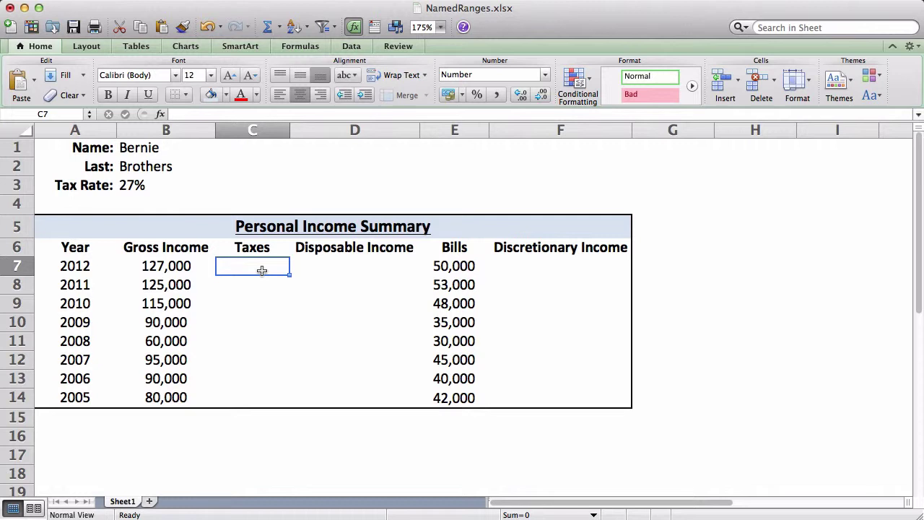
# Step: Calculate the 2012 taxes in C7 with the formula =B7*B3 and check its cell references
pyautogui.write('=')
pyautogui.click(171, 271)
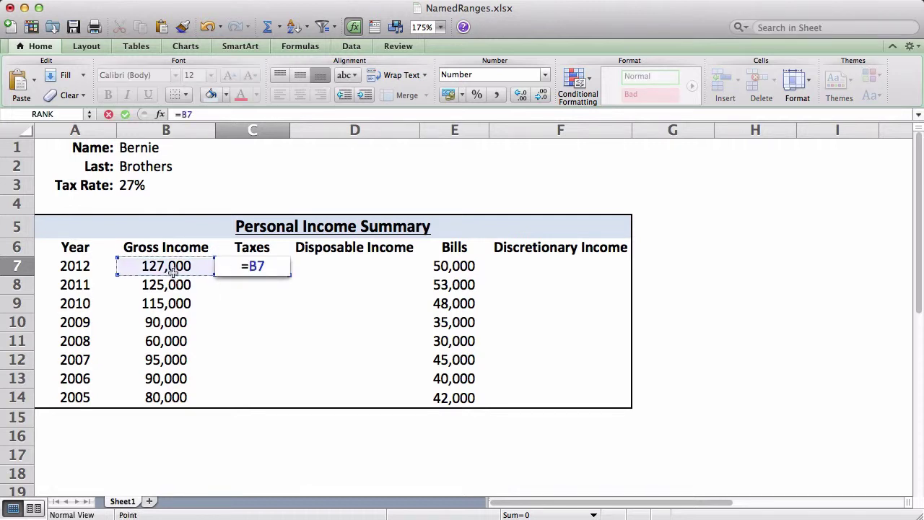
pyautogui.write('*')
pyautogui.click(134, 185)
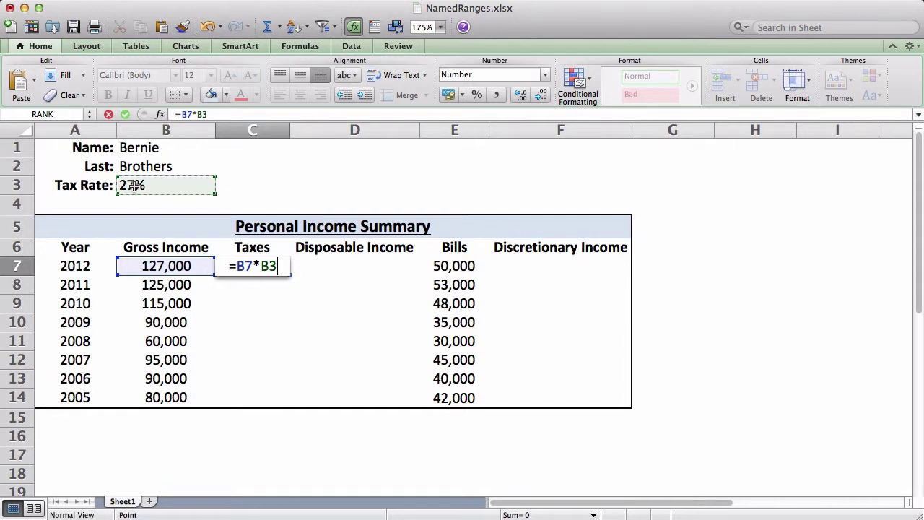
pyautogui.press('Return')
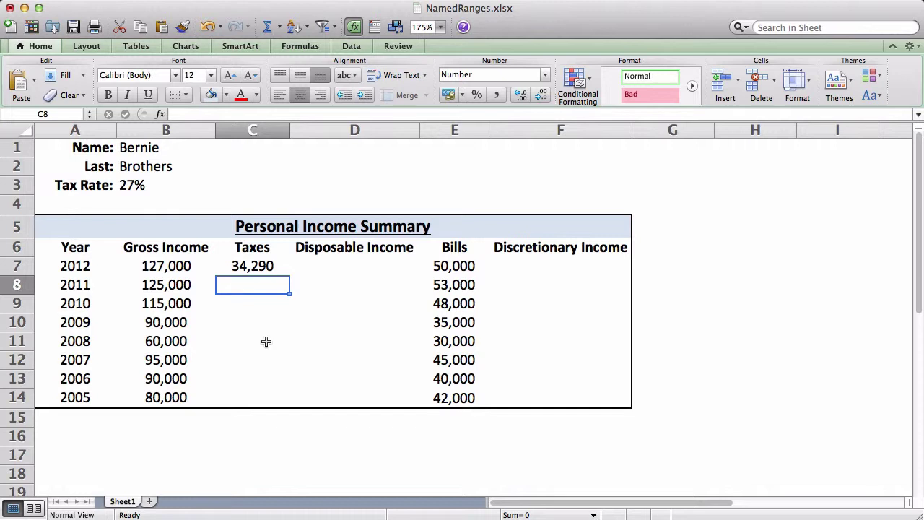
pyautogui.click(254, 268)
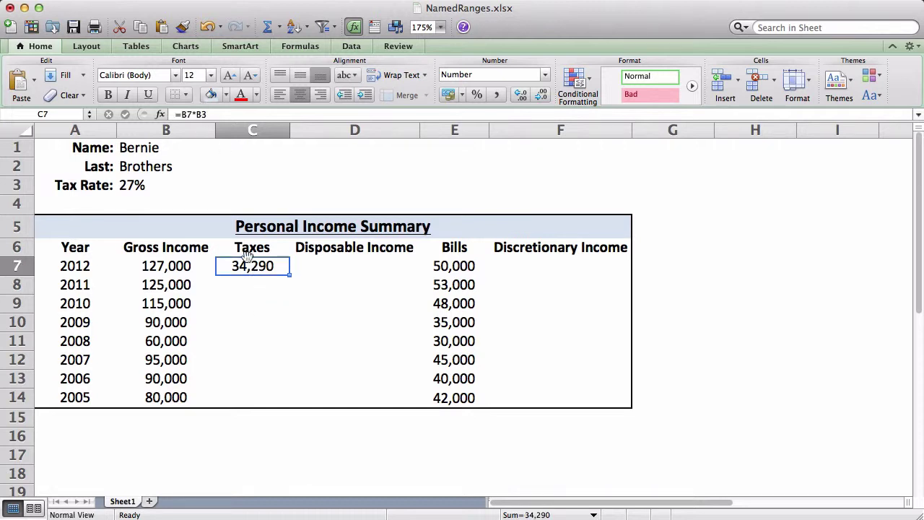
pyautogui.doubleClick(249, 266)
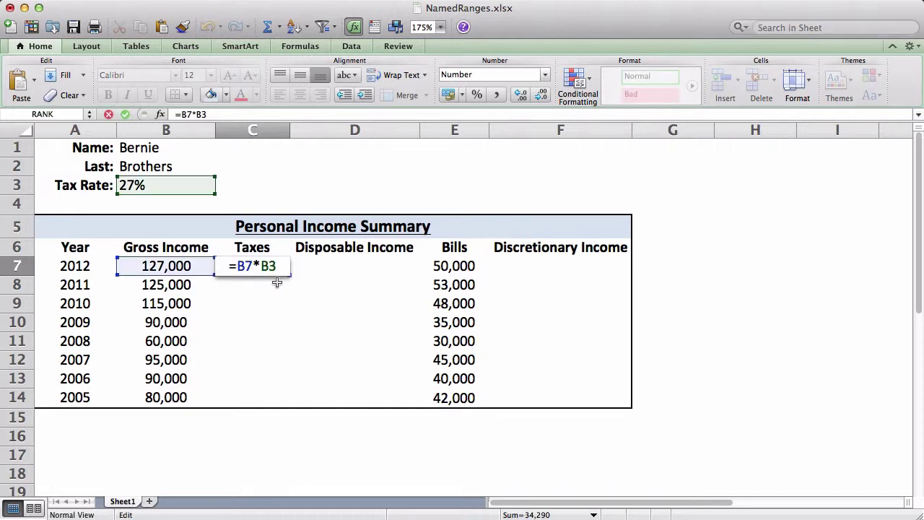
pyautogui.press('Return')
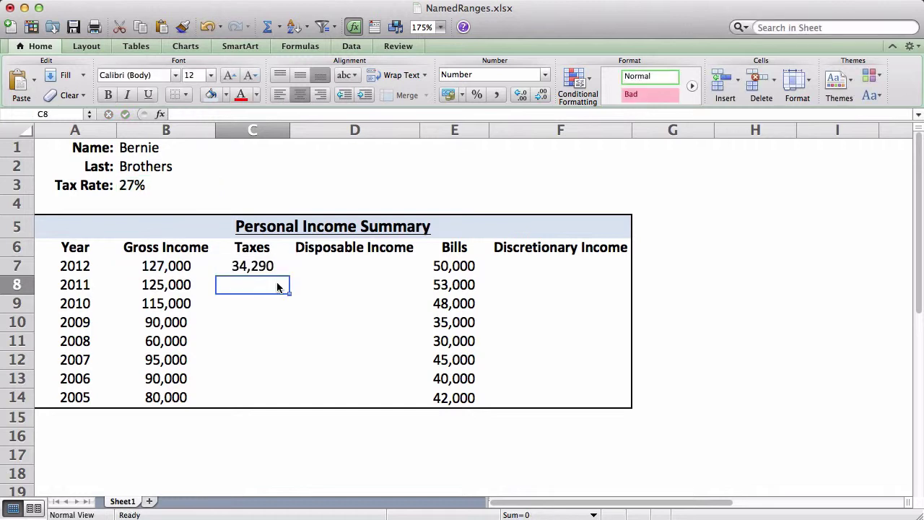
# Step: Clear the cell-reference formula from the 2012 Taxes cell C7
pyautogui.click(268, 268)
pyautogui.press('Delete')
pyautogui.press('Return')
# Step: Name the tax rate cell B3 TaxRate
pyautogui.click(154, 189)
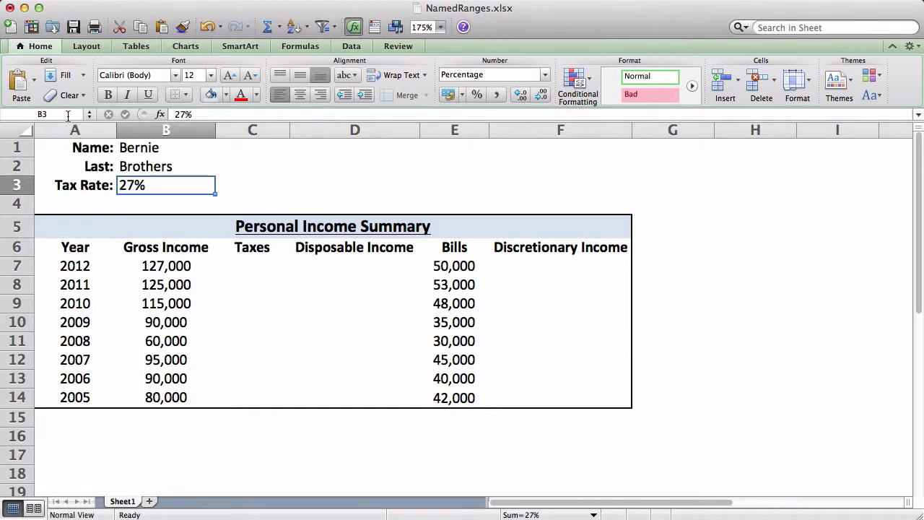
pyautogui.click(72, 113)
pyautogui.write('TaxRate')
pyautogui.press('Return')
# Step: Name the gross income values in B7:B14 GrossIncome
pyautogui.click(256, 338)
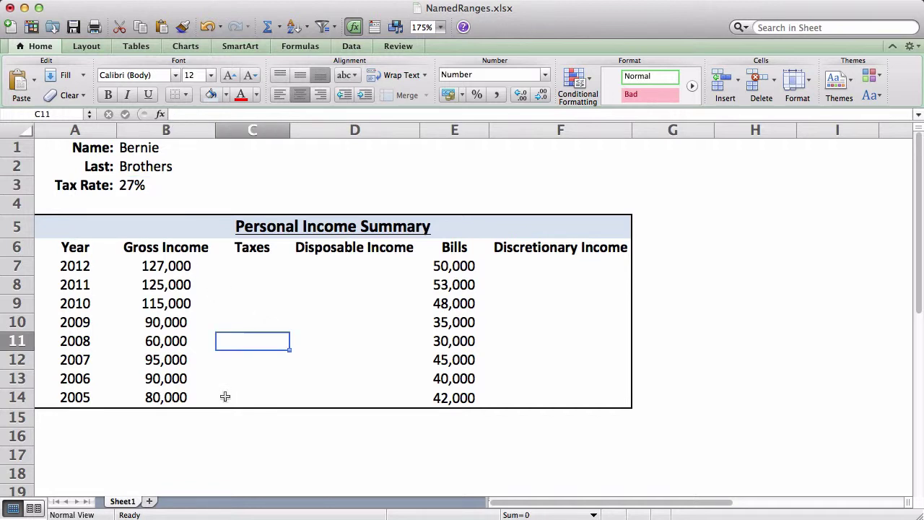
pyautogui.click(164, 395)
pyautogui.moveTo(161, 267); pyautogui.dragTo(161, 396)
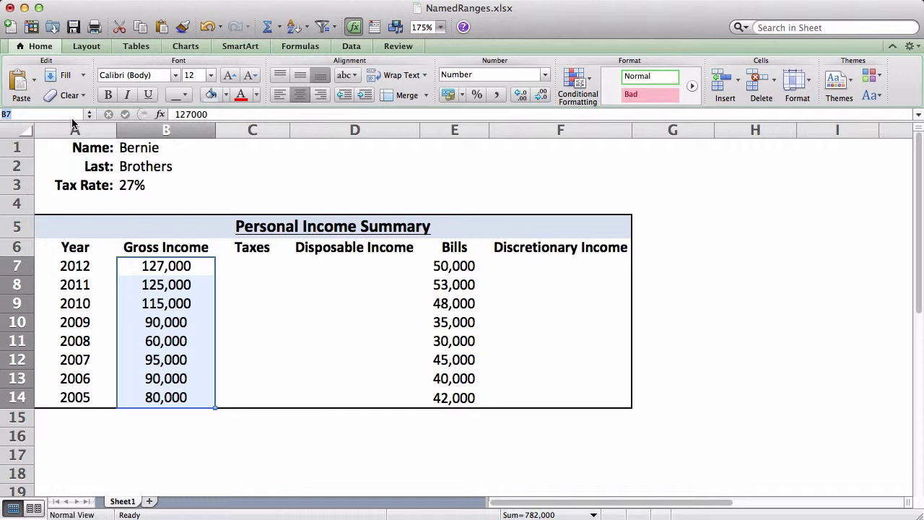
pyautogui.click(72, 117)
pyautogui.write('Gr')
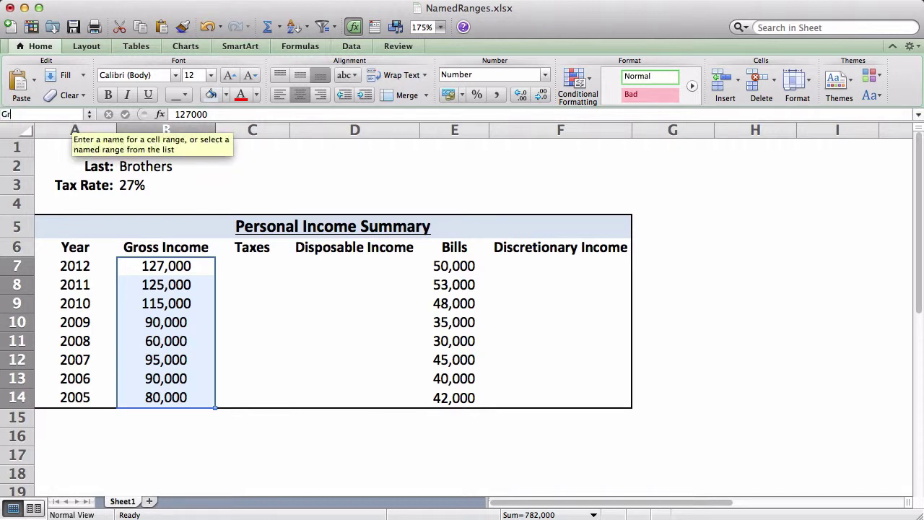
pyautogui.write('oss Income')
pyautogui.press('Return')
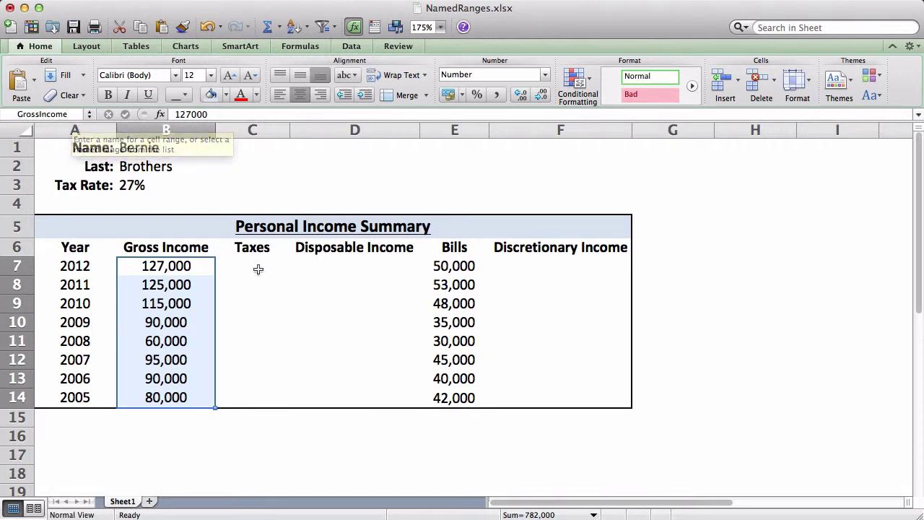
# Step: Name the empty Taxes cells C7:C14 Taxes
pyautogui.moveTo(253, 265); pyautogui.dragTo(261, 390)
pyautogui.click(51, 114)
pyautogui.write('Tax')
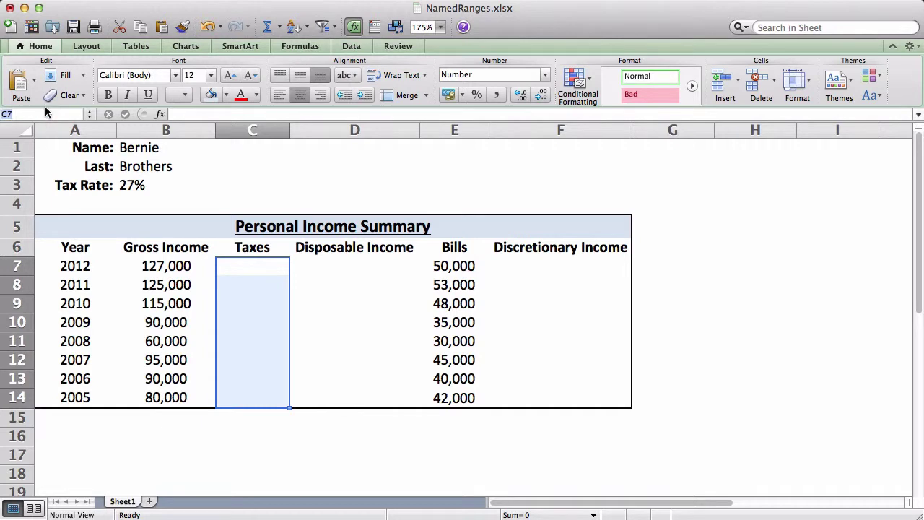
pyautogui.write('es')
pyautogui.press('Return')
# Step: Name the empty Disposable Income cells D7:D14 DisposableIncome
pyautogui.moveTo(386, 265); pyautogui.dragTo(384, 395)
pyautogui.click(56, 114)
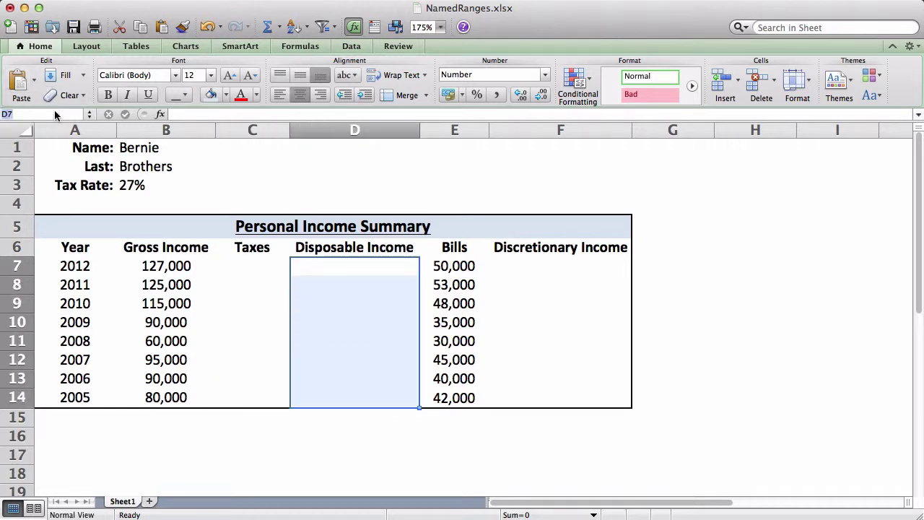
pyautogui.write('DisposableIncome')
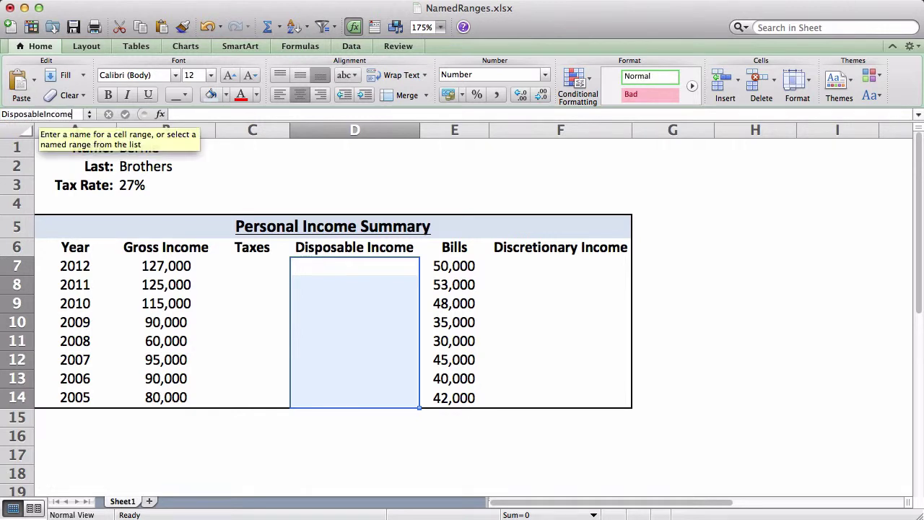
pyautogui.press('Return')
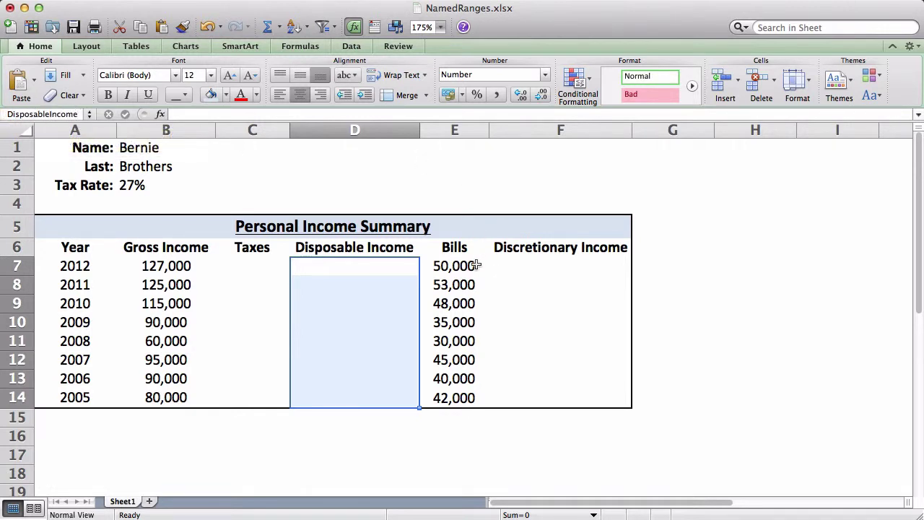
# Step: Name the bill amounts in E7:E14 Bills
pyautogui.moveTo(473, 266); pyautogui.dragTo(457, 391)
pyautogui.click(57, 116)
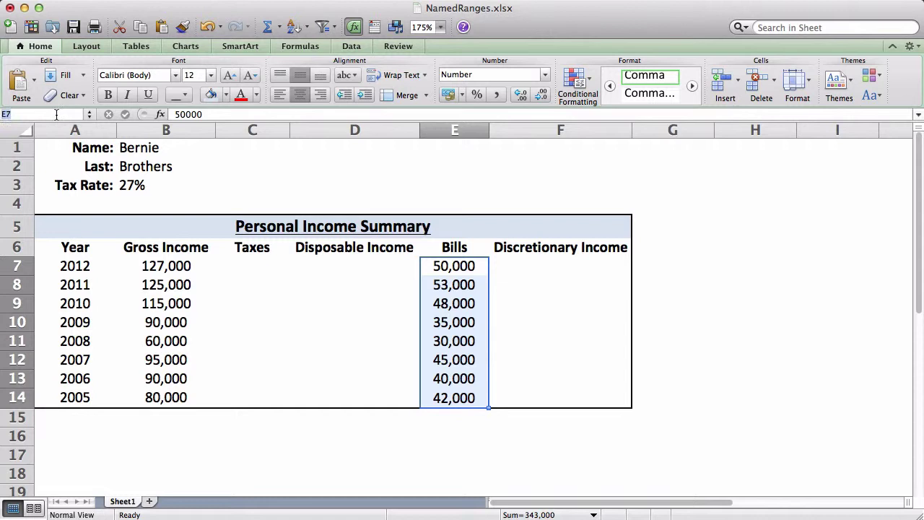
pyautogui.write('Bills')
pyautogui.press('Return')
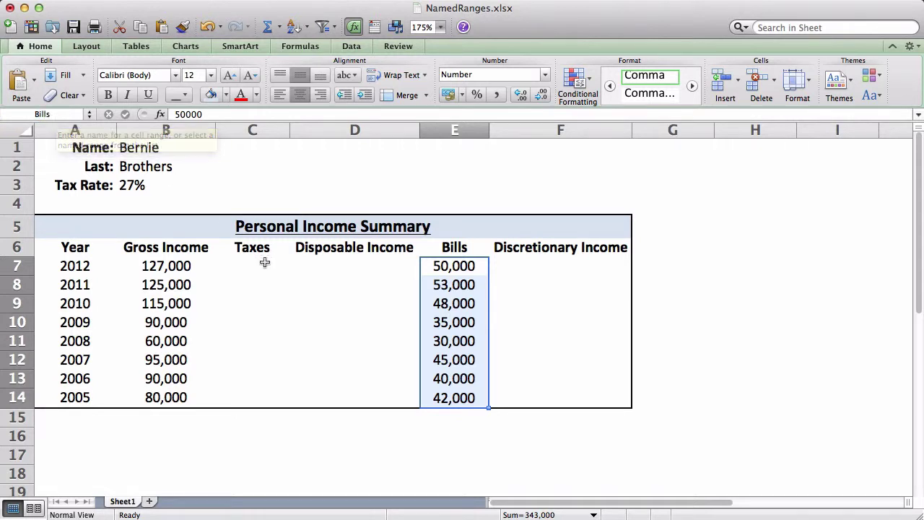
# Step: Look through the list of named ranges and jump to GrossIncome to check which cells it covers
pyautogui.click(261, 261)
pyautogui.click(244, 191)
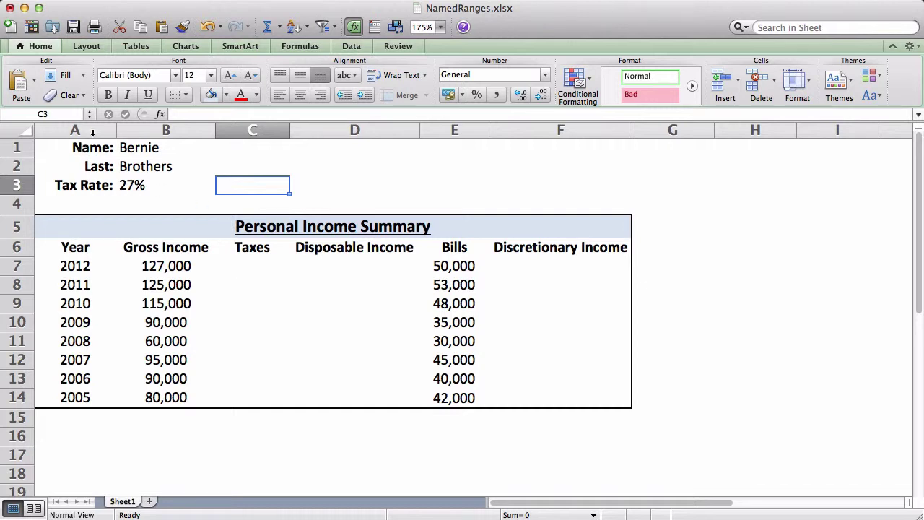
pyautogui.click(90, 116)
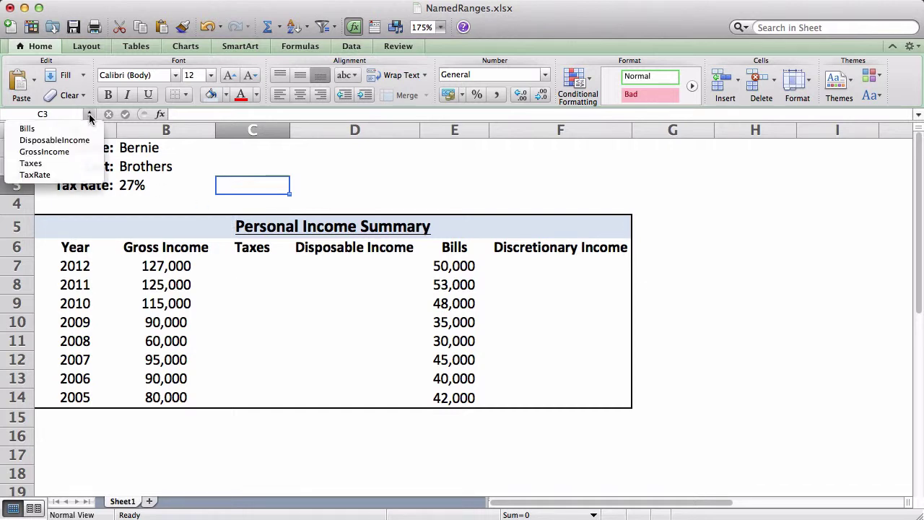
pyautogui.click(78, 152)
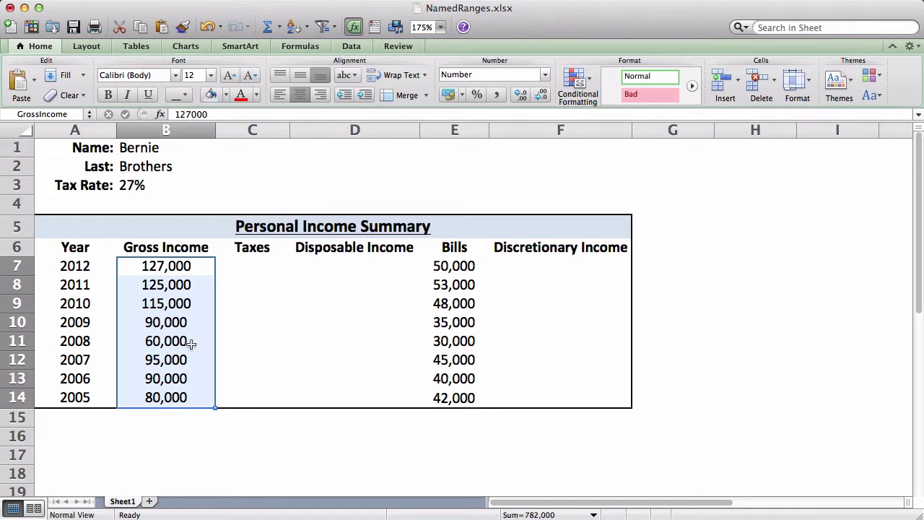
pyautogui.click(271, 200)
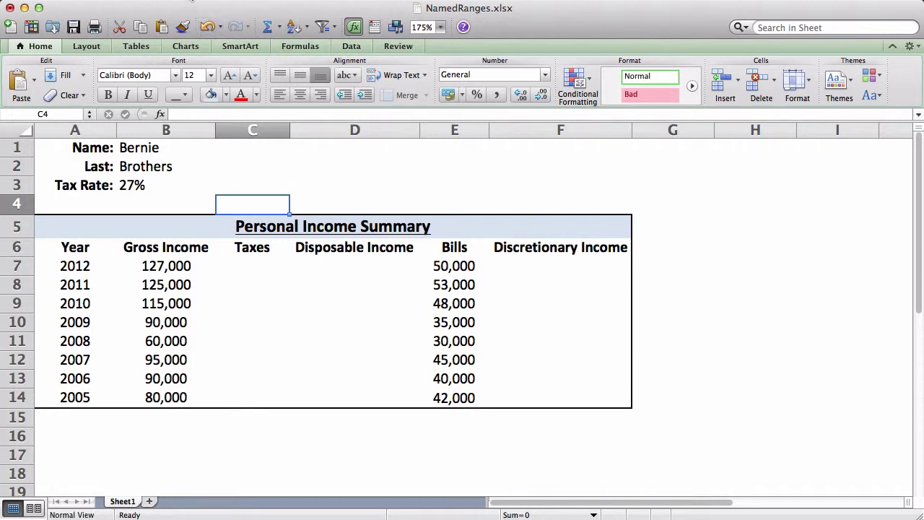
# Step: Review all names defined in the workbook in the Define Name dialog, and close it without changes
pyautogui.click(190, 2)
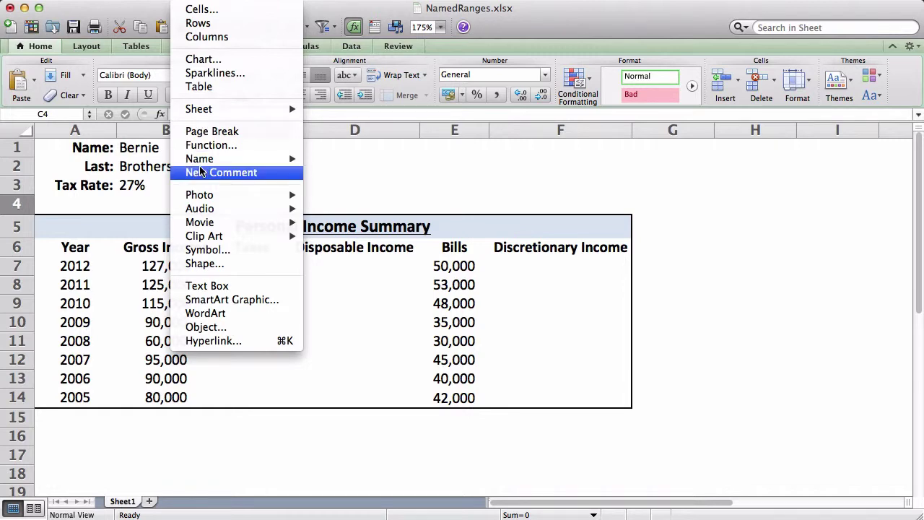
pyautogui.moveTo(201, 159)
pyautogui.click(312, 164)
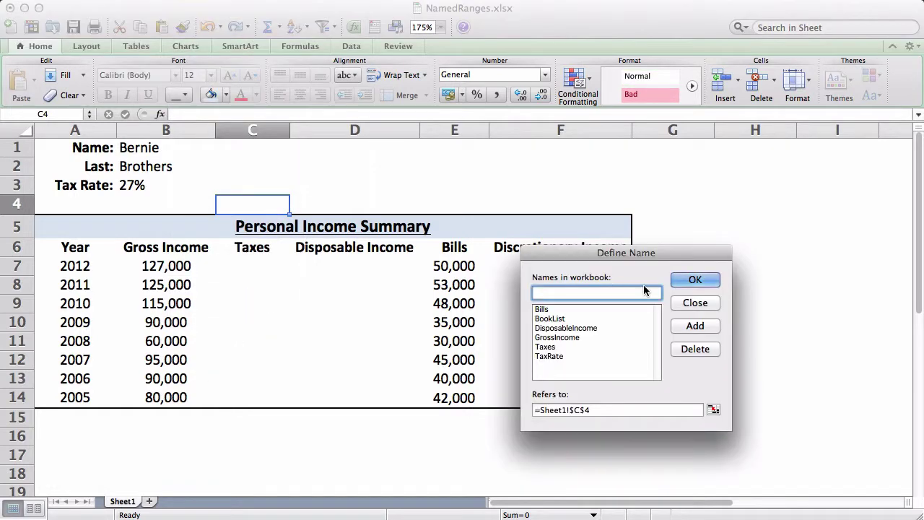
pyautogui.moveTo(621, 253); pyautogui.dragTo(328, 235)
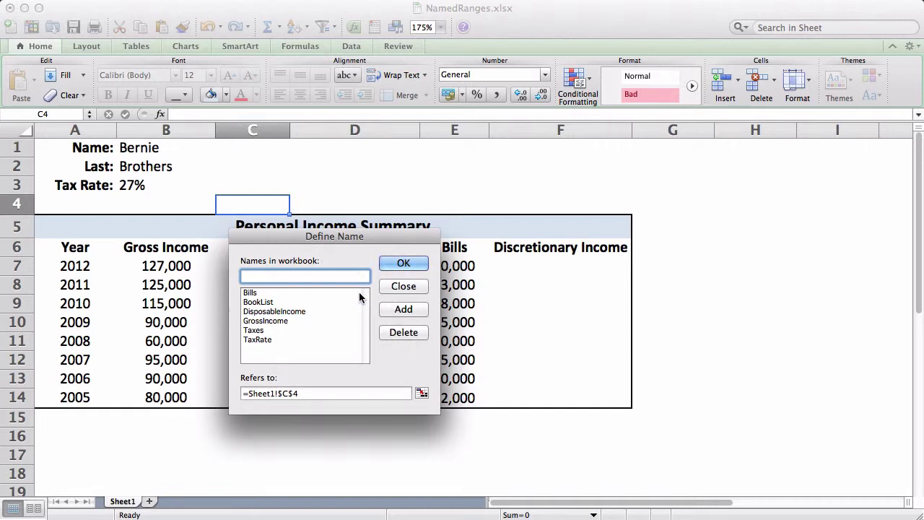
pyautogui.click(405, 263)
pyautogui.click(315, 332)
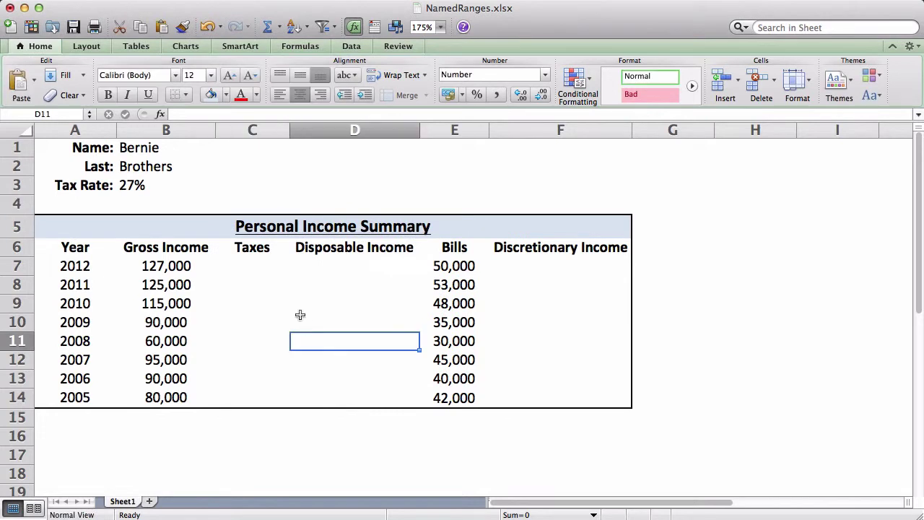
# Step: Calculate the 2012 taxes in C7 with the named-range formula =GrossIncome*TaxRate
pyautogui.click(269, 268)
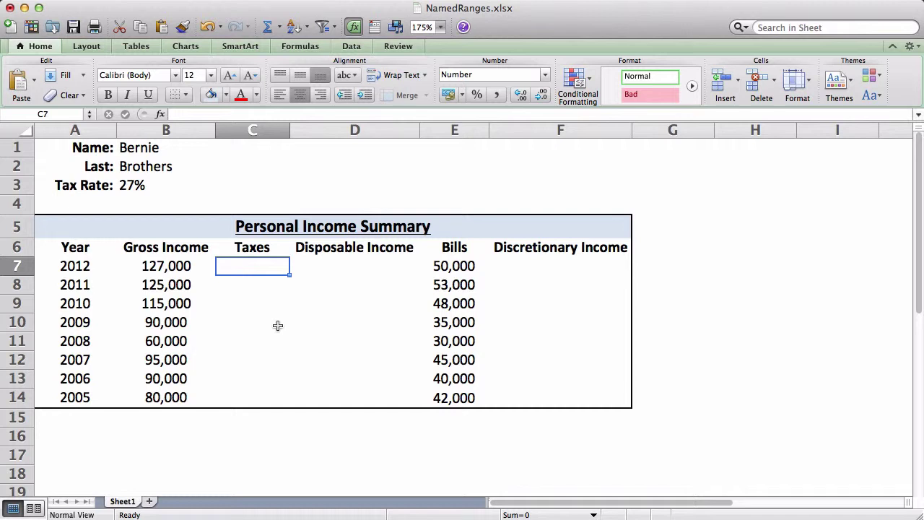
pyautogui.write('=')
pyautogui.press('Left')
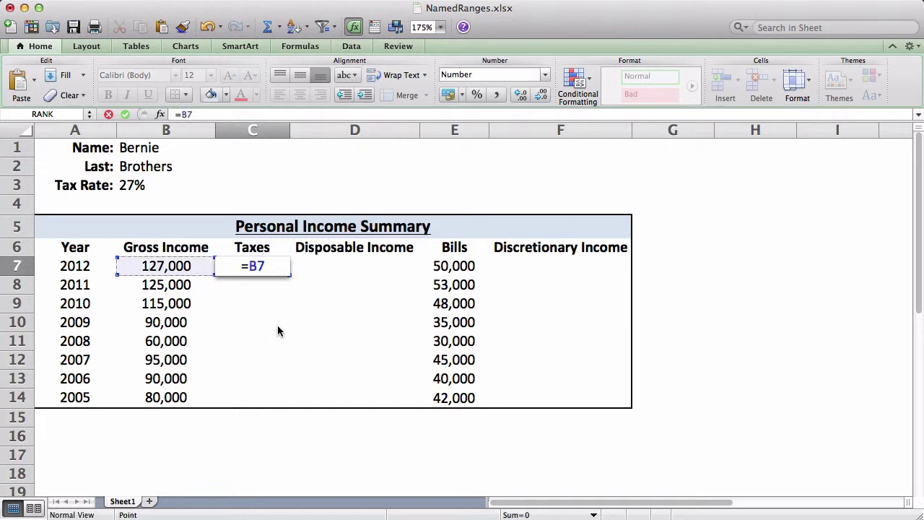
pyautogui.press('BackSpace')
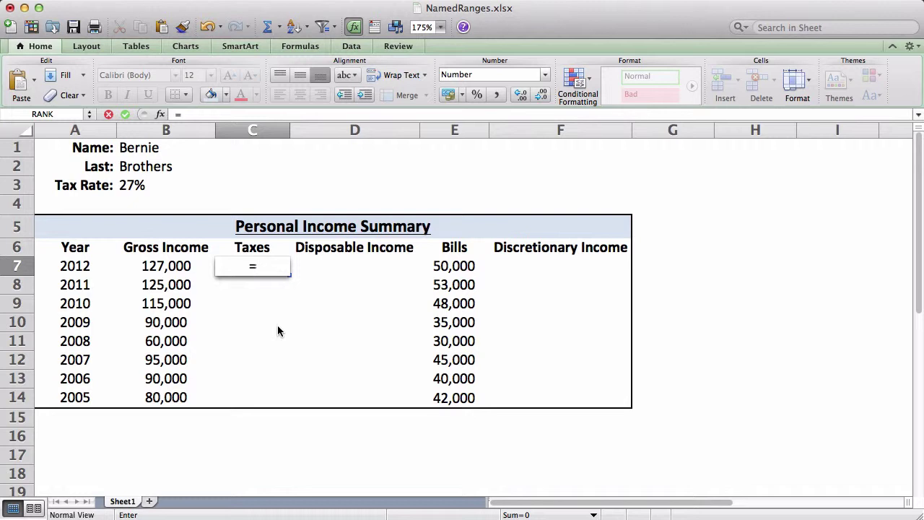
pyautogui.write('gross')
pyautogui.press('Tab')
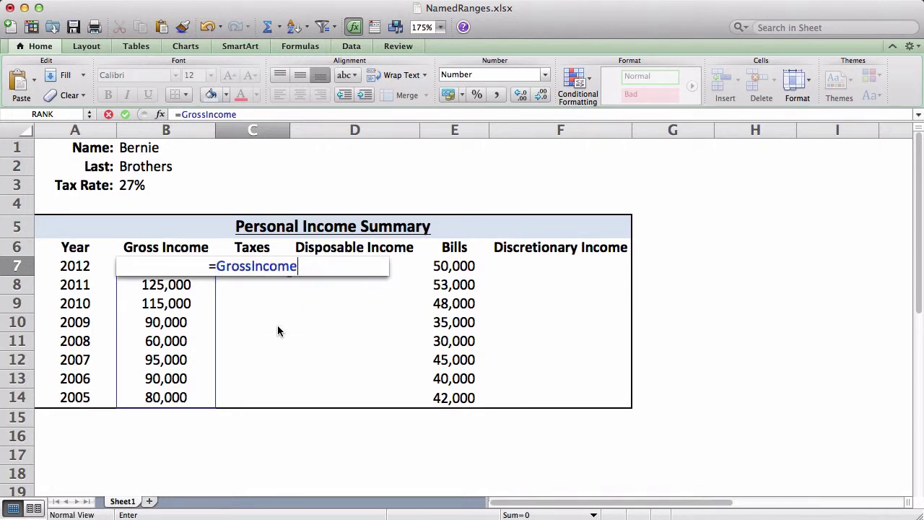
pyautogui.write('*taxrate')
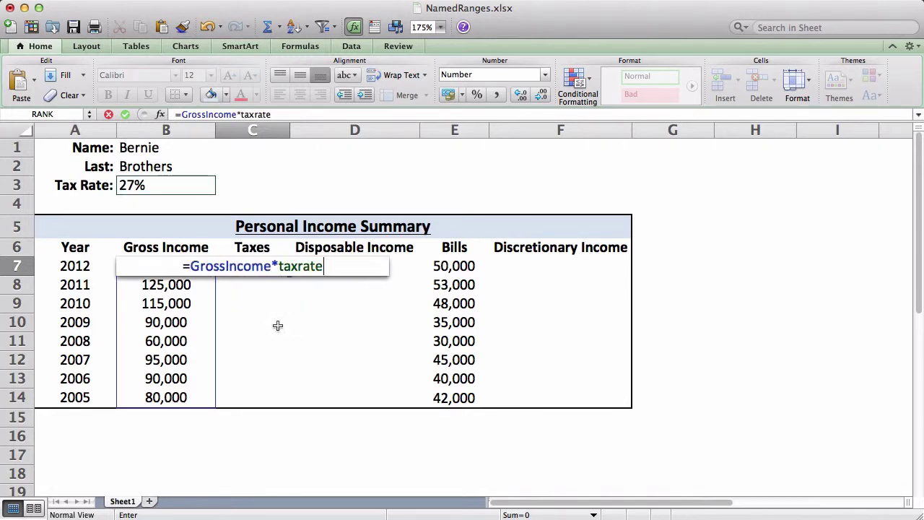
pyautogui.press('Return')
pyautogui.press('Up')
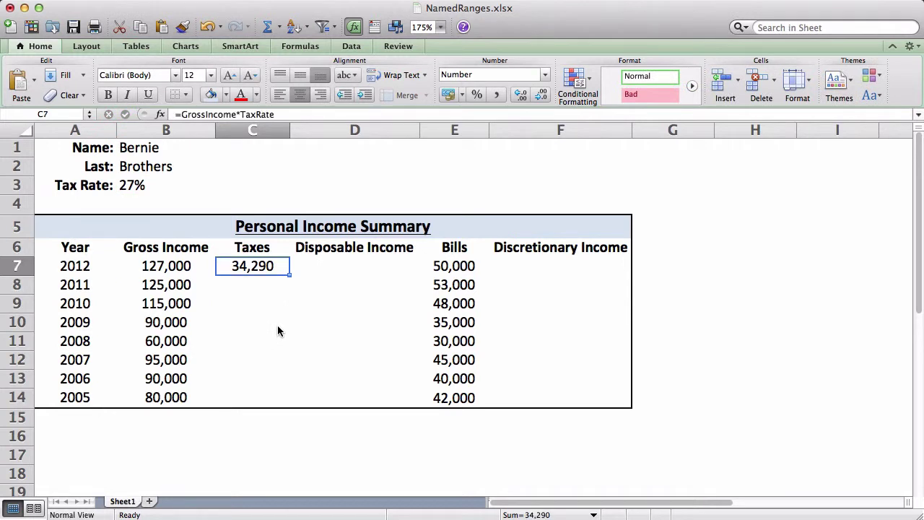
# Step: Examine the formula in C7 and the gross income cells B7:B14 it refers to
pyautogui.click(248, 283)
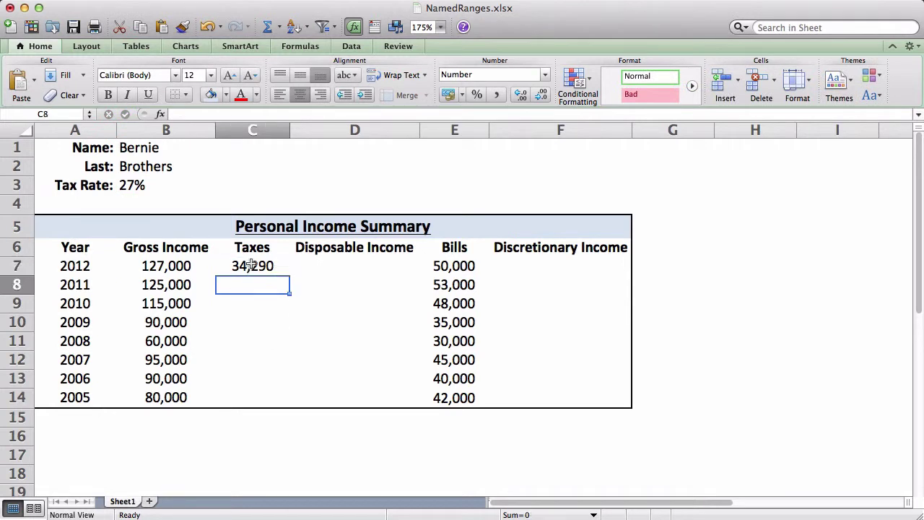
pyautogui.click(251, 266)
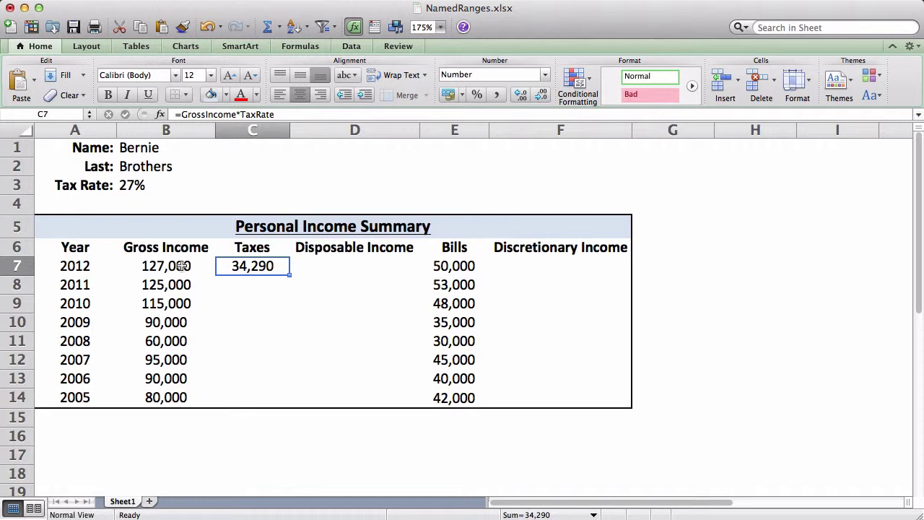
pyautogui.moveTo(182, 266); pyautogui.dragTo(176, 397)
pyautogui.click(260, 303)
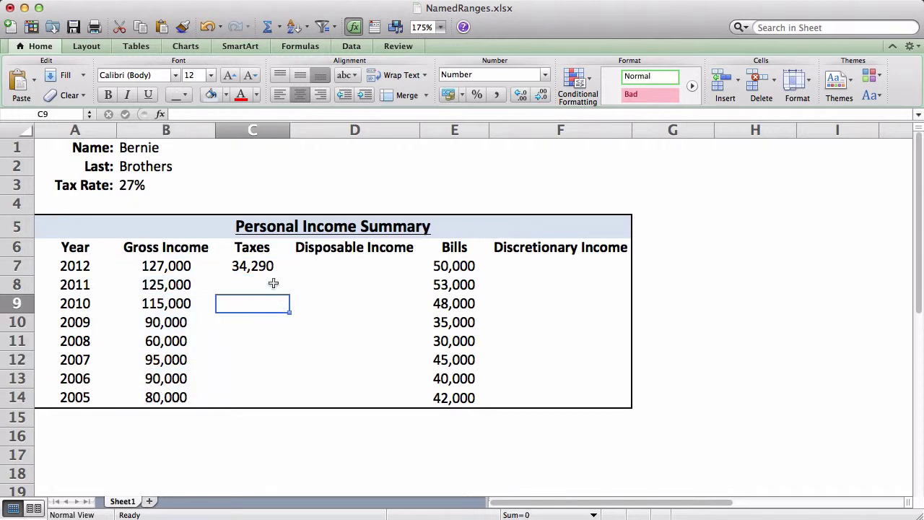
pyautogui.click(258, 268)
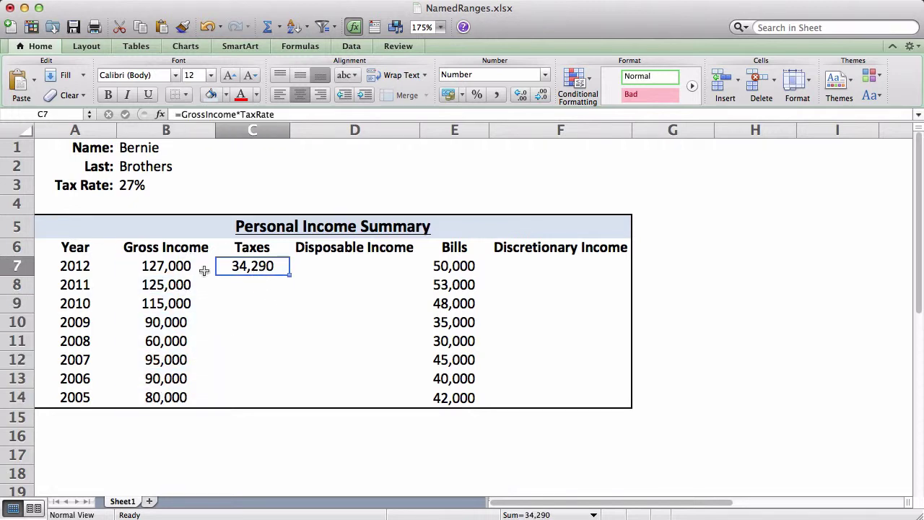
# Step: Fill the 2012 tax formula in C7 down the Taxes column through C14
pyautogui.click(241, 284)
pyautogui.click(278, 272)
pyautogui.moveTo(287, 276); pyautogui.dragTo(270, 399)
pyautogui.click(297, 376)
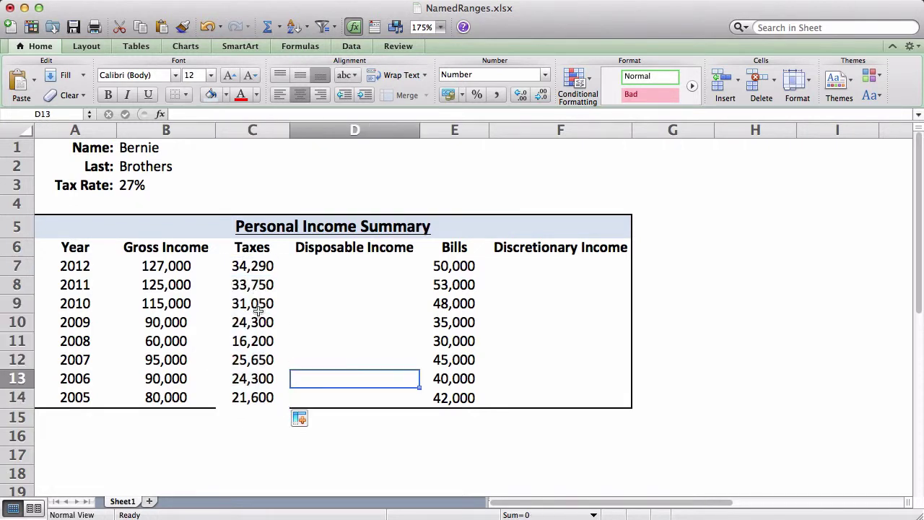
# Step: Examine the copied formulas in the Taxes column and the TaxRate cell B3 they refer to
pyautogui.click(264, 341)
pyautogui.click(257, 271)
pyautogui.click(254, 283)
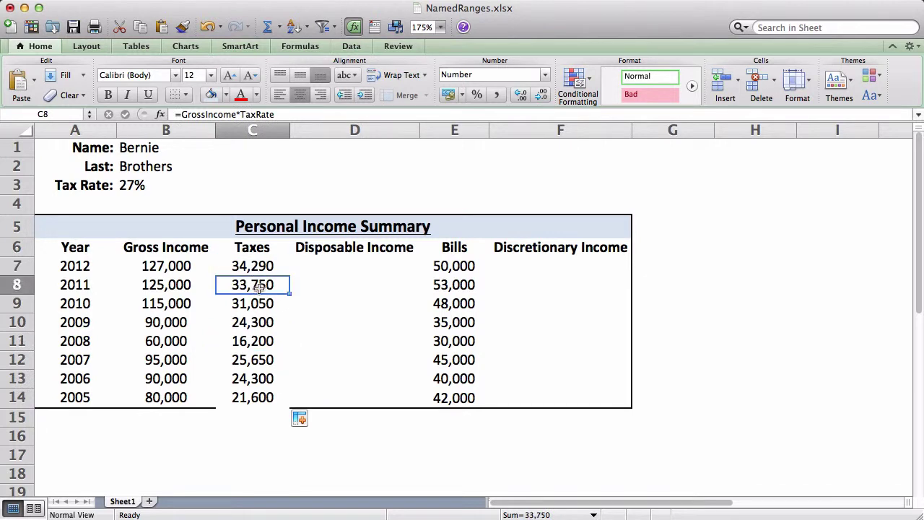
pyautogui.press('Up')
pyautogui.press('Up')
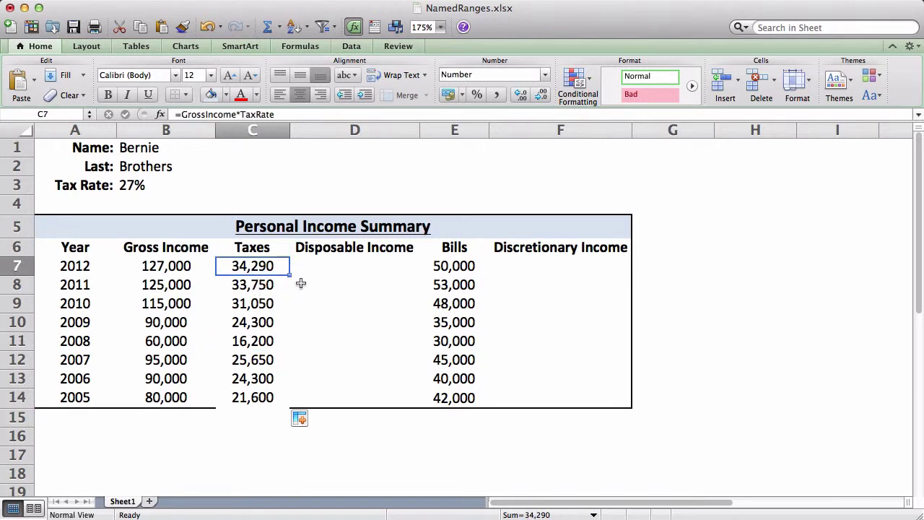
pyautogui.press('Down')
pyautogui.press('Down')
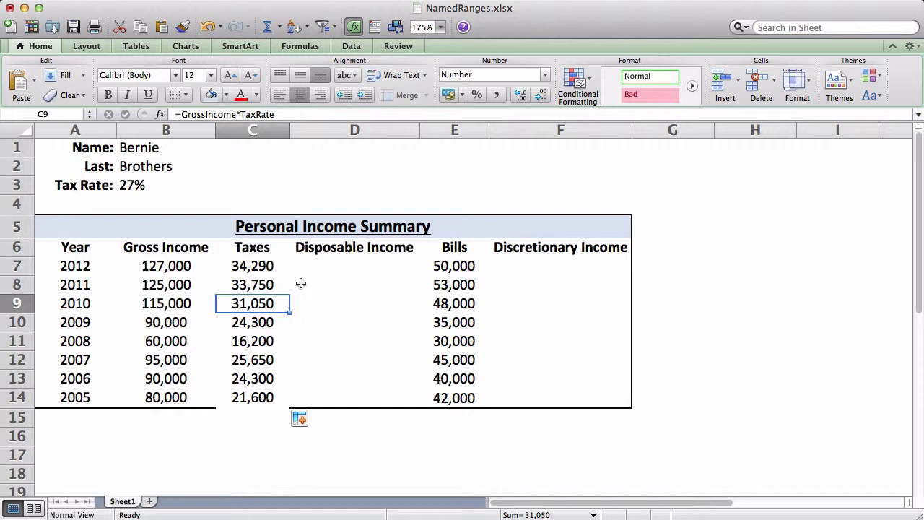
pyautogui.click(259, 263)
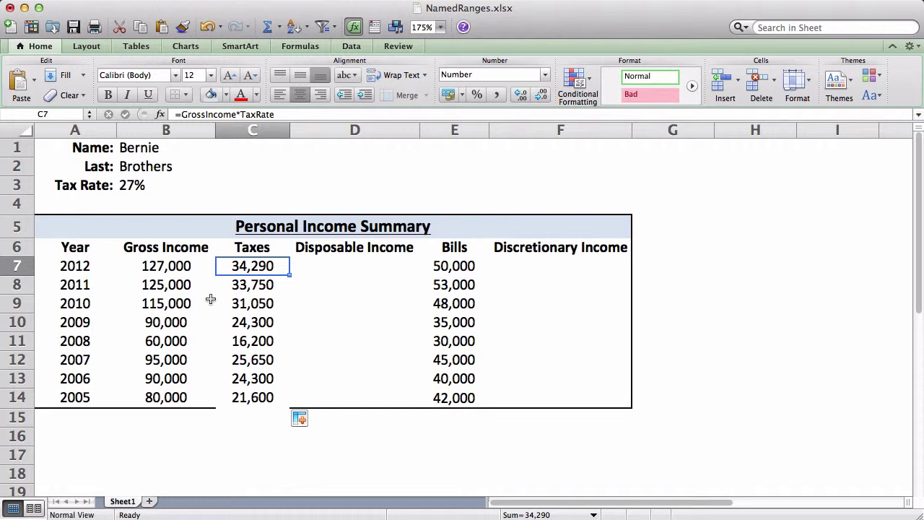
pyautogui.click(131, 185)
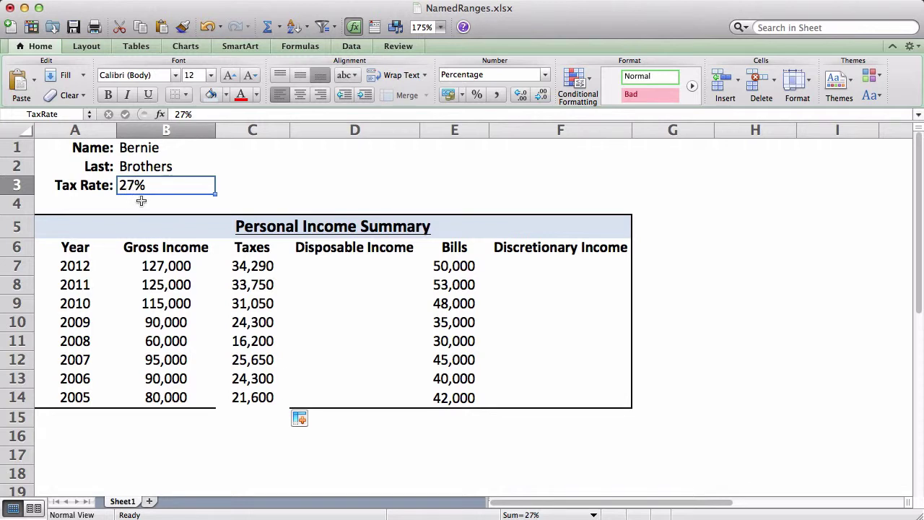
pyautogui.click(142, 203)
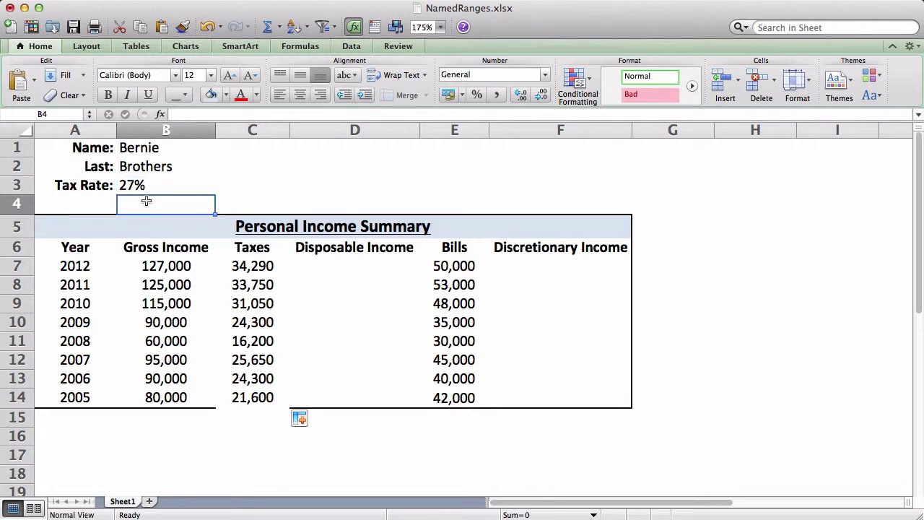
pyautogui.press('Up')
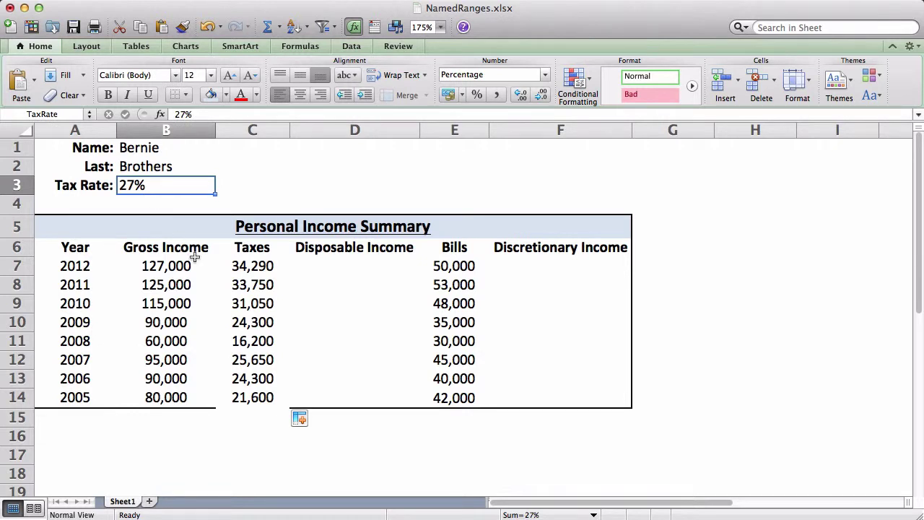
# Step: Calculate disposable income in D7 with =GrossIncome-Taxes and fill the formula down through D14
pyautogui.click(325, 270)
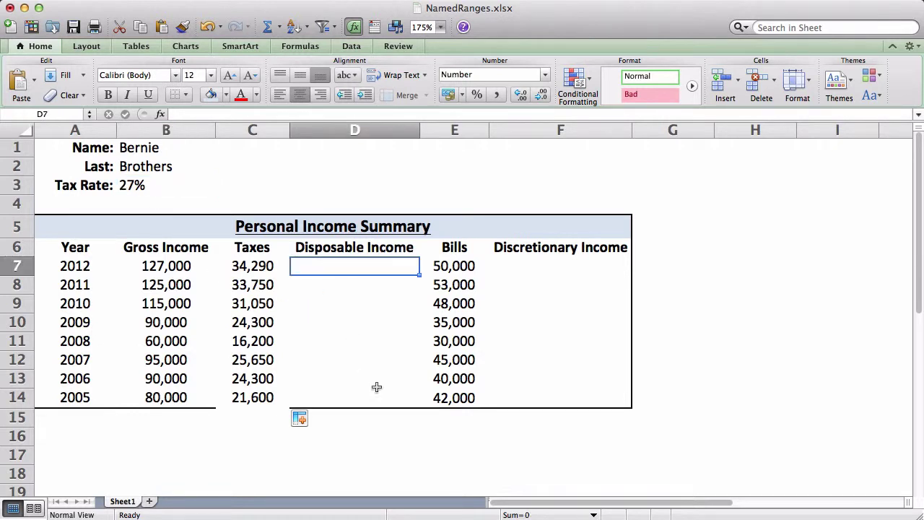
pyautogui.write('=gross')
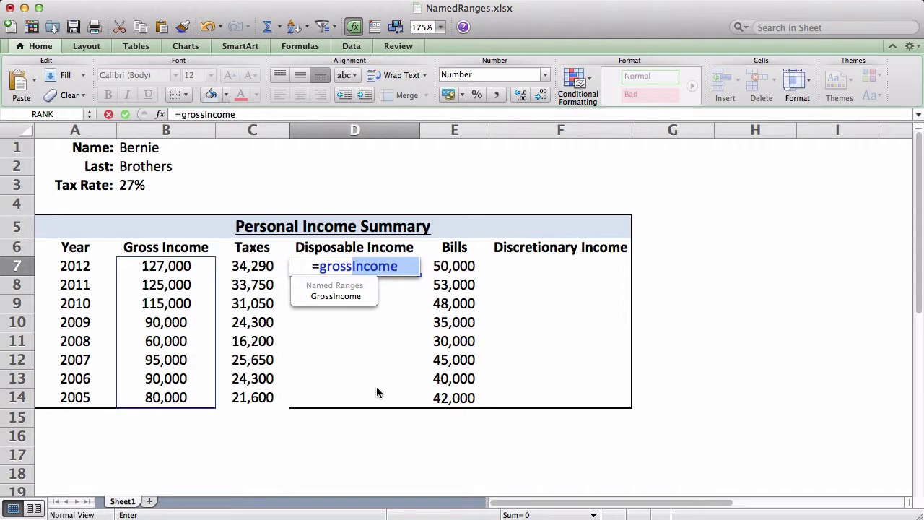
pyautogui.press('Tab')
pyautogui.write('-tax')
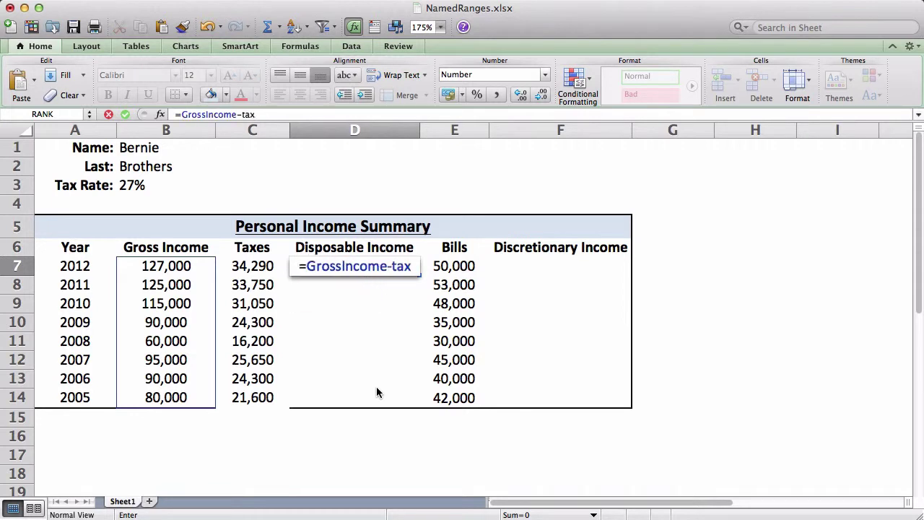
pyautogui.write('es')
pyautogui.press('Return')
pyautogui.click(369, 273)
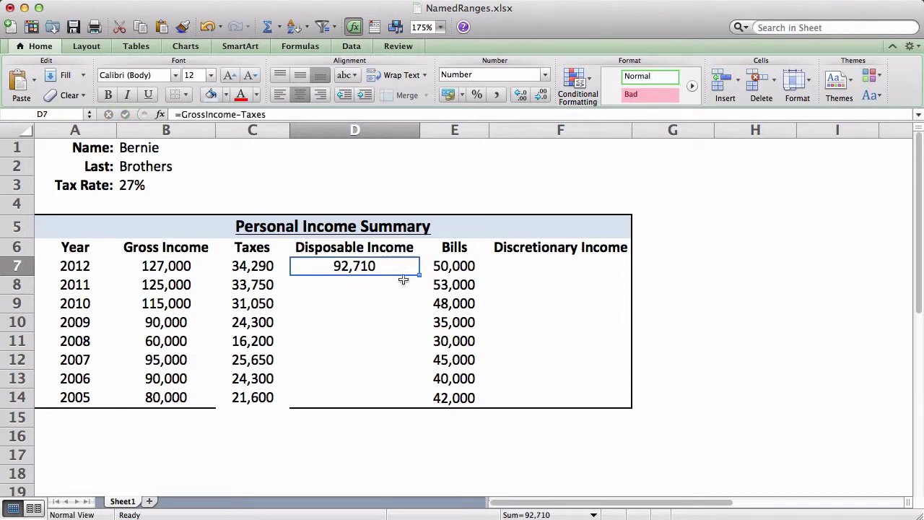
pyautogui.moveTo(419, 273); pyautogui.dragTo(420, 406)
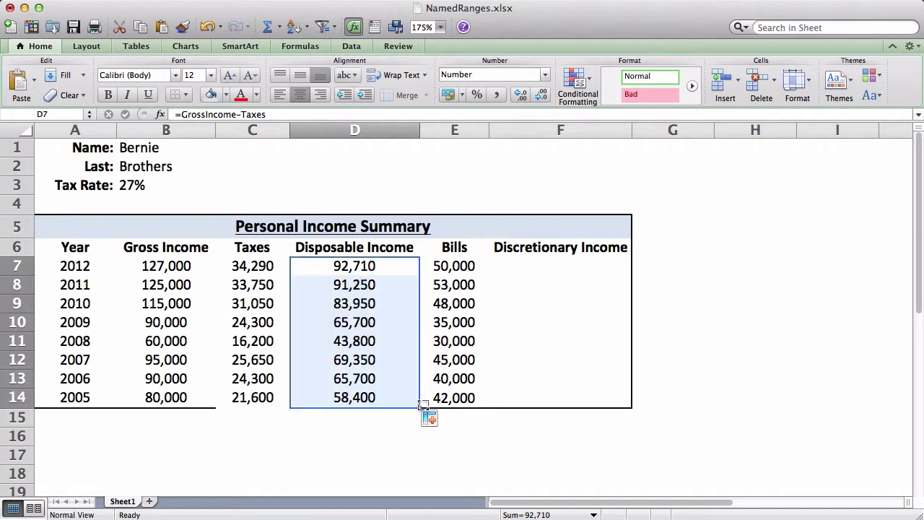
pyautogui.click(521, 386)
# Step: Calculate discretionary income in F7 with =DisposableIncome-Bills and fill the formula down through F14
pyautogui.click(532, 270)
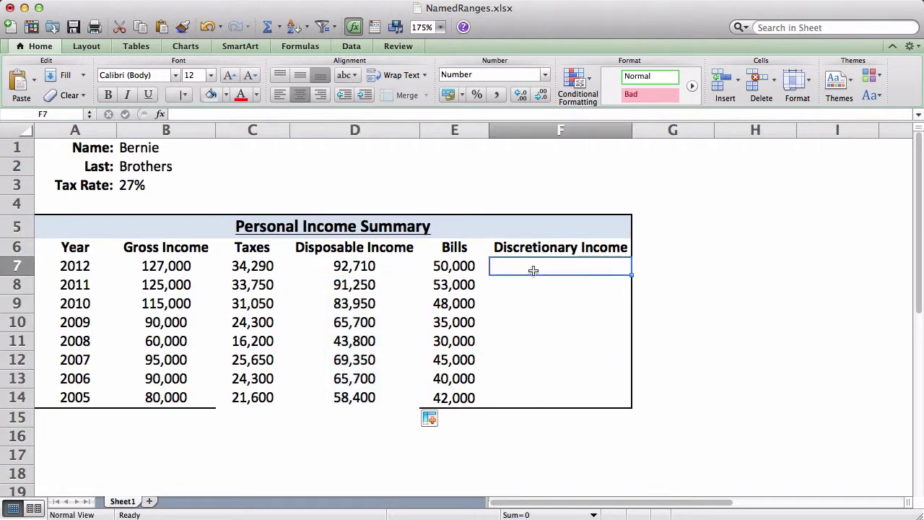
pyautogui.write('=dispos')
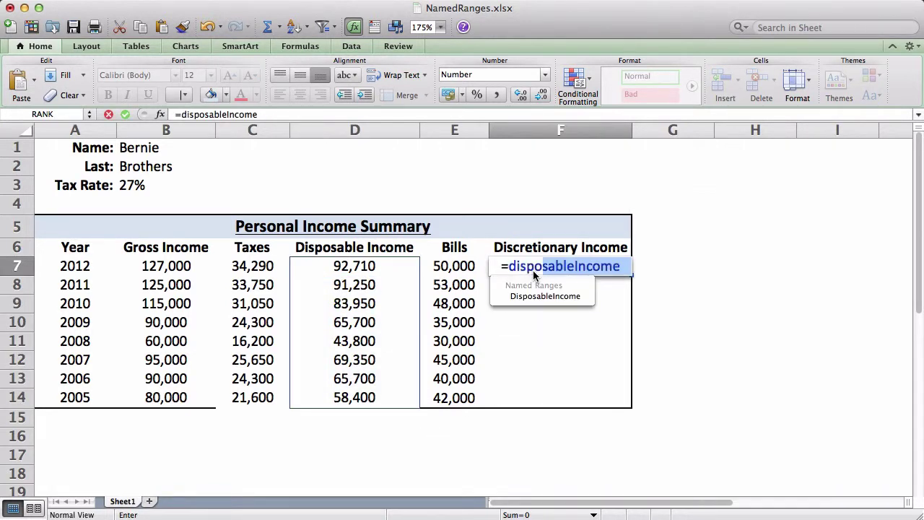
pyautogui.press('Down')
pyautogui.press('Return')
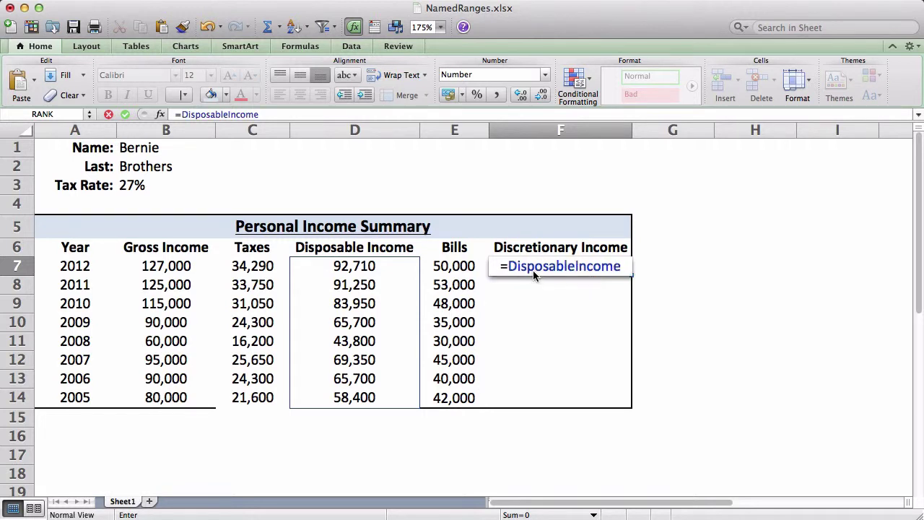
pyautogui.write('-bil')
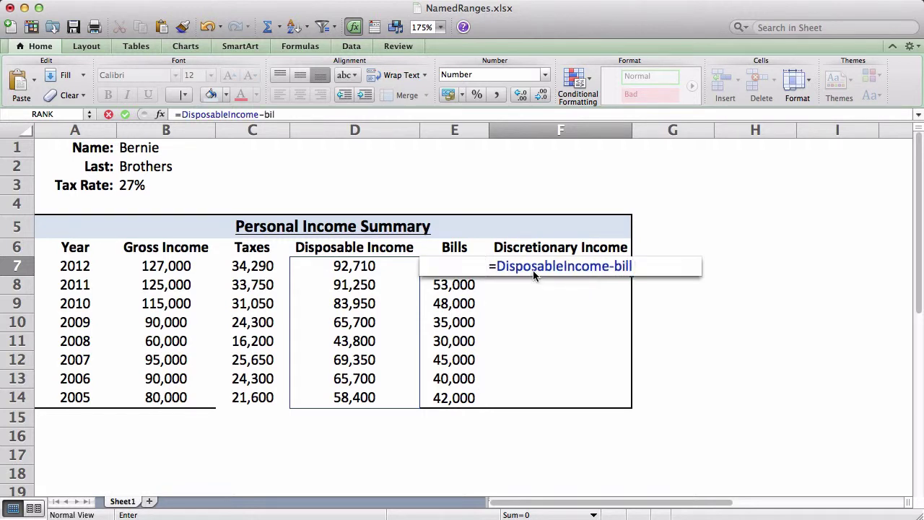
pyautogui.write('ls')
pyautogui.press('Return')
pyautogui.click(558, 266)
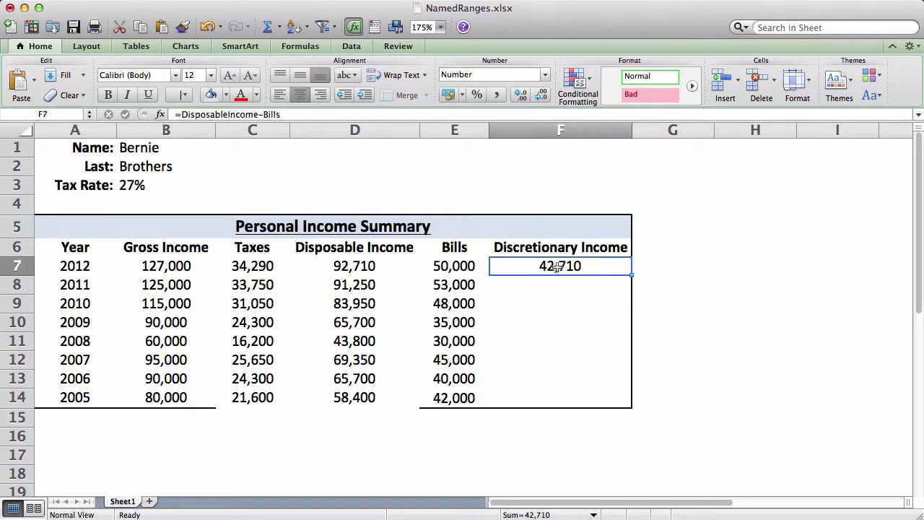
pyautogui.moveTo(631, 275); pyautogui.dragTo(633, 402)
# Step: Apply a Thick Box Border around the whole Personal Income Summary table, A5:F14
pyautogui.moveTo(545, 392); pyautogui.dragTo(75, 226)
pyautogui.click(187, 95)
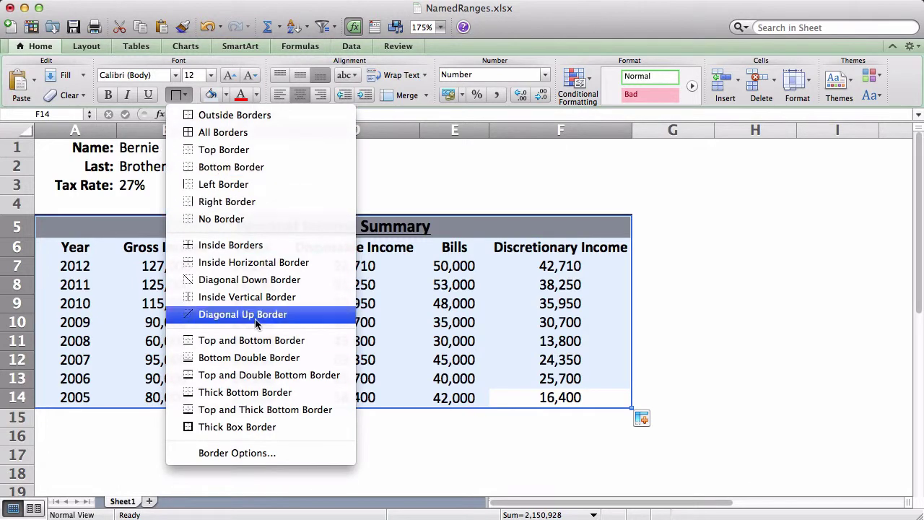
pyautogui.click(244, 427)
pyautogui.click(330, 436)
# Step: Review the named-range formulas in the Disposable Income, Taxes and Discretionary Income columns
pyautogui.click(317, 340)
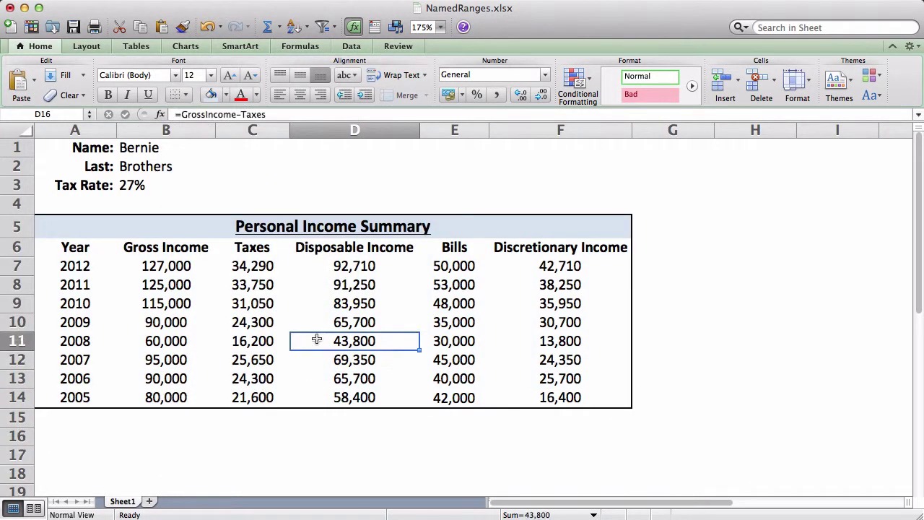
pyautogui.click(380, 416)
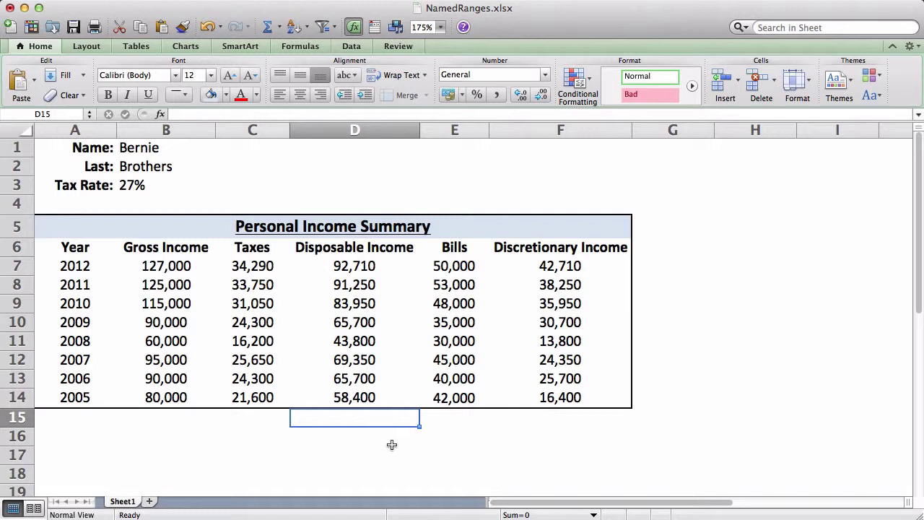
pyautogui.click(265, 267)
pyautogui.click(261, 303)
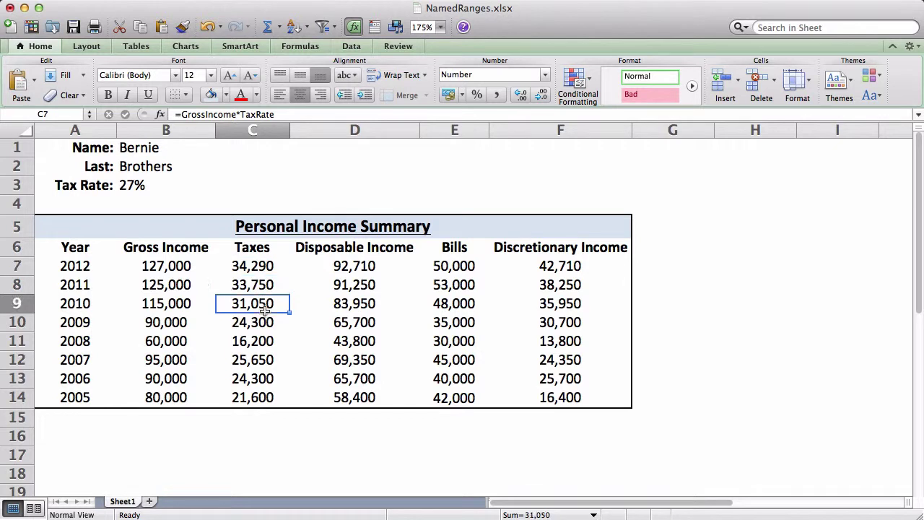
pyautogui.click(275, 266)
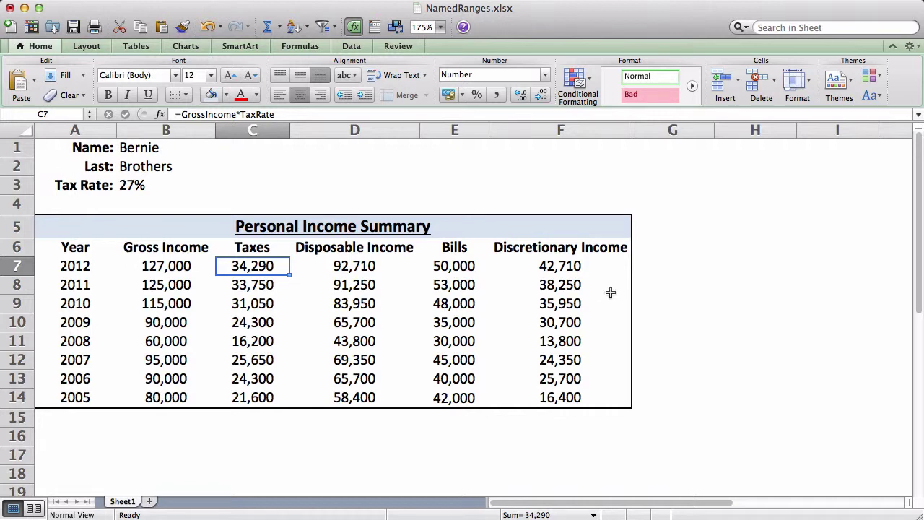
pyautogui.click(547, 263)
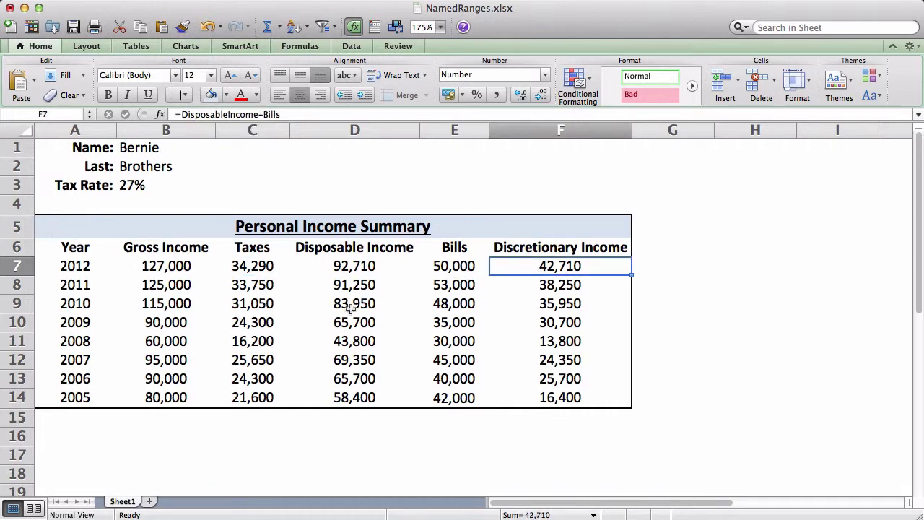